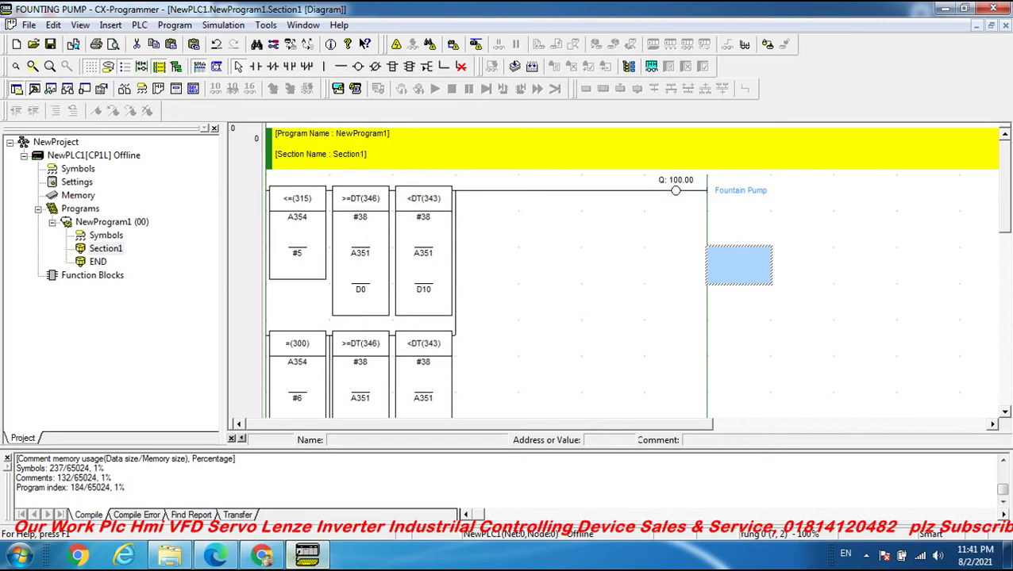
Check the fountain schedule in the PDF manual, then scroll down to the weekend comparison rungs
{"action": "left_click", "coordinate": [216, 560]}
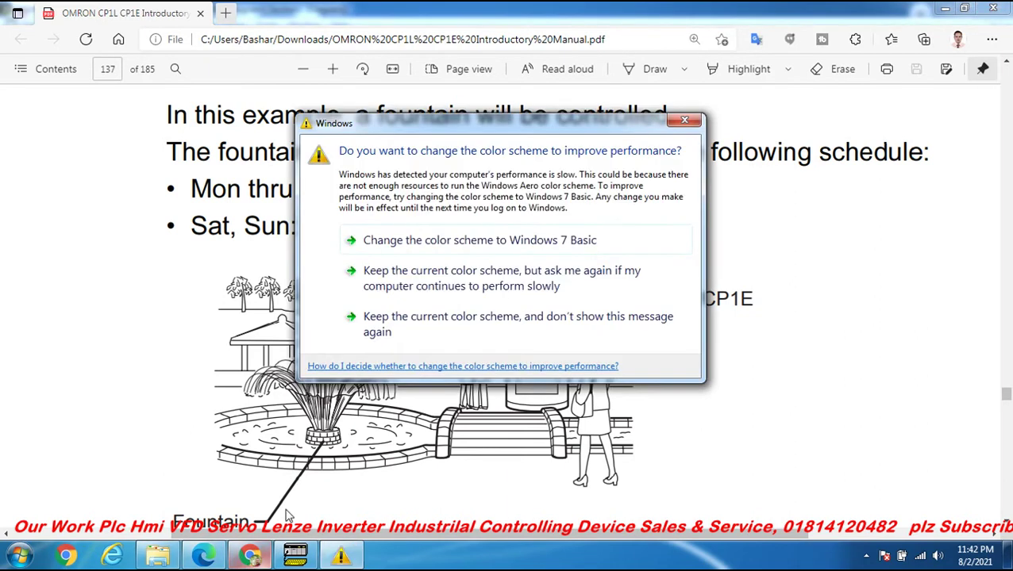
{"action": "left_click", "coordinate": [369, 484]}
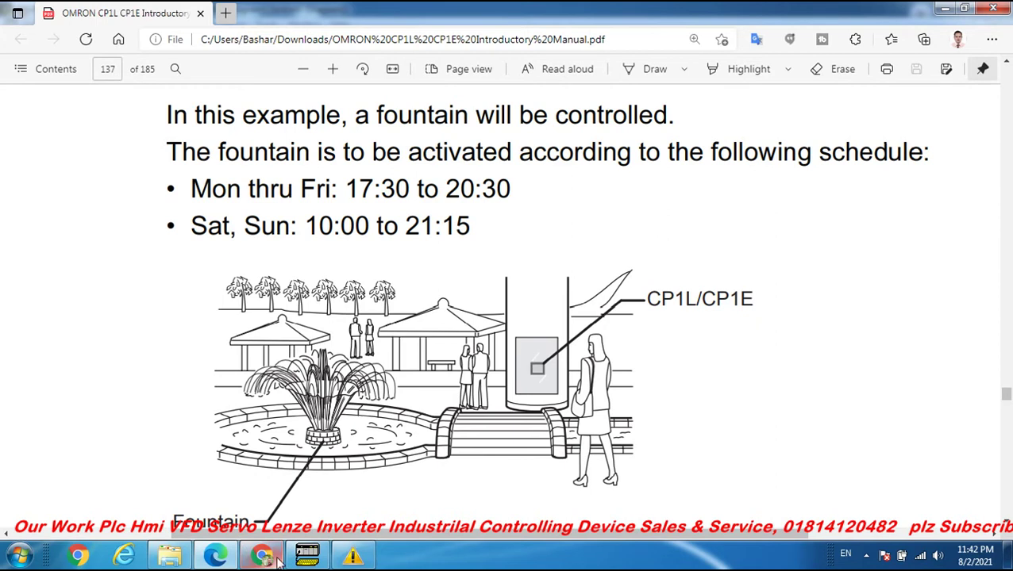
{"action": "left_click", "coordinate": [306, 556]}
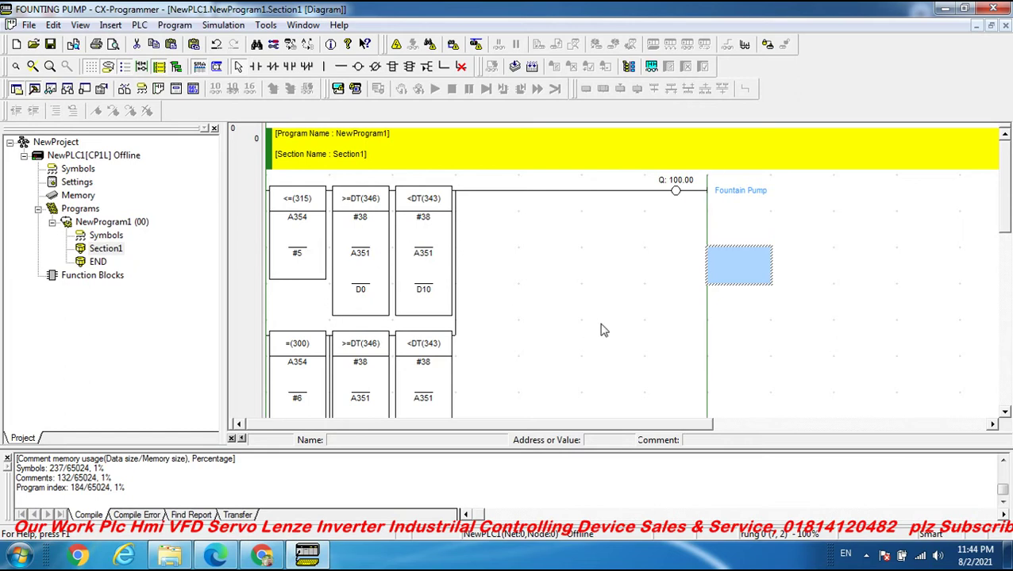
{"action": "left_click", "coordinate": [1004, 412]}
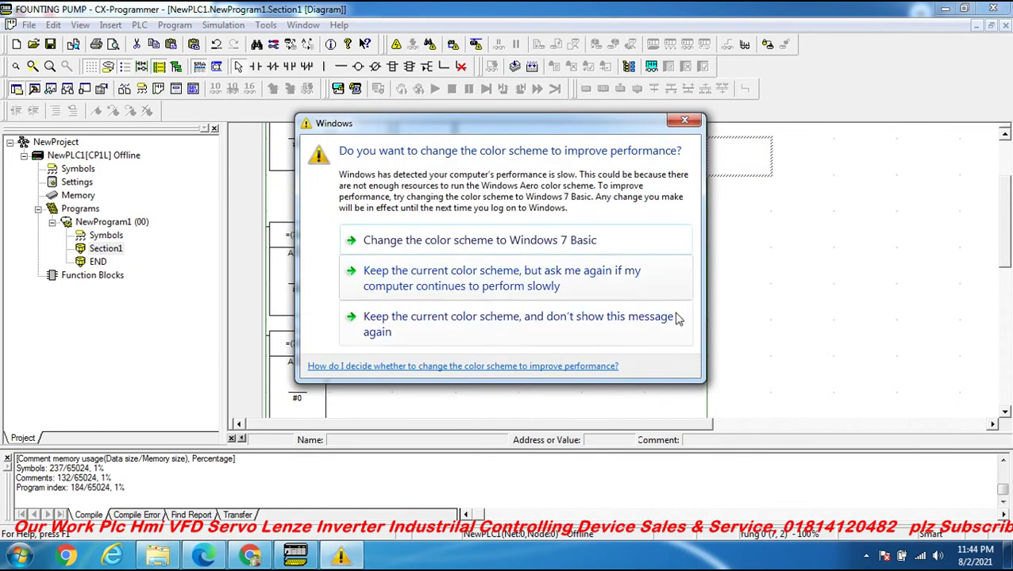
{"action": "left_click", "coordinate": [744, 340]}
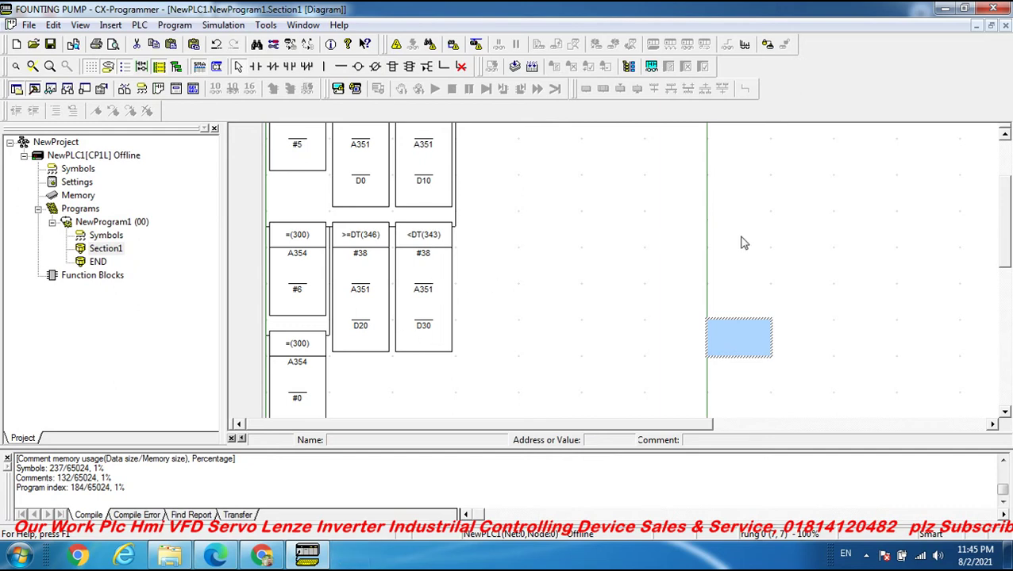
Scroll back up to the top rung with the Q:100.00 Fountain Pump coil
{"action": "left_click", "coordinate": [1004, 137]}
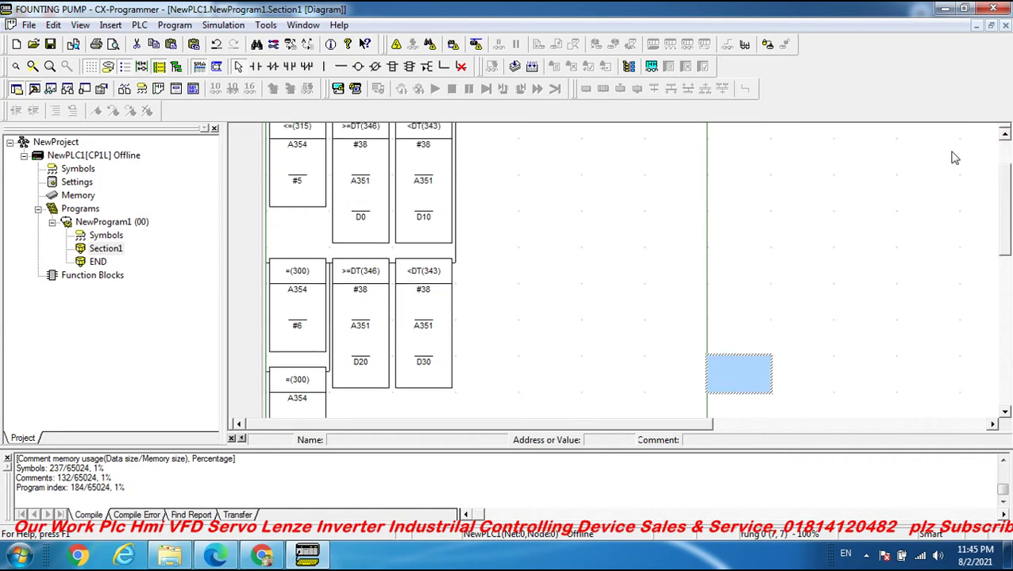
{"action": "left_click", "coordinate": [1004, 137]}
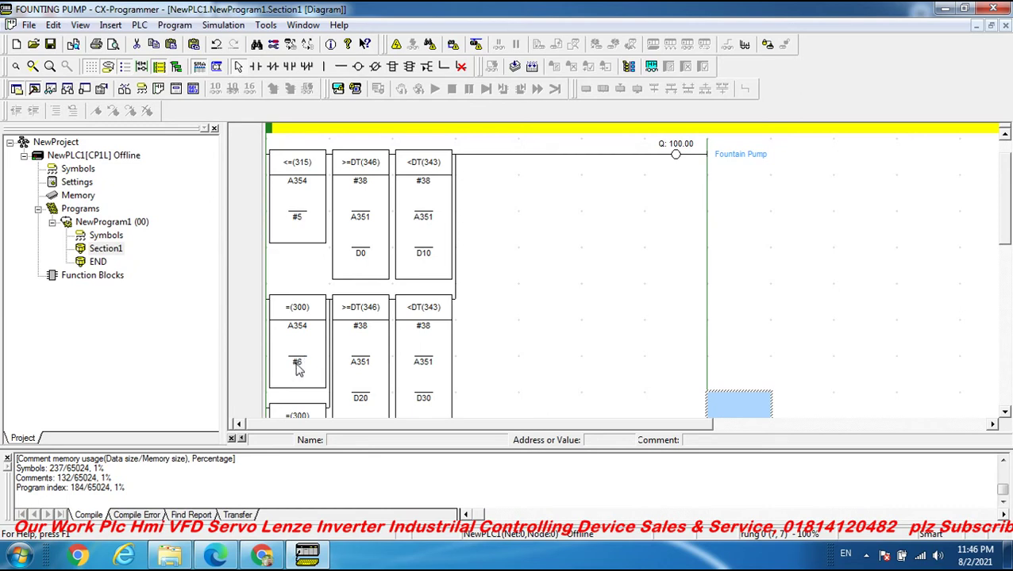
Scroll the ladder down and back up to rung 0, dismissing the colour-scheme popup, leaving it unedited
{"action": "left_click", "coordinate": [1004, 414]}
{"action": "left_click", "coordinate": [1003, 414]}
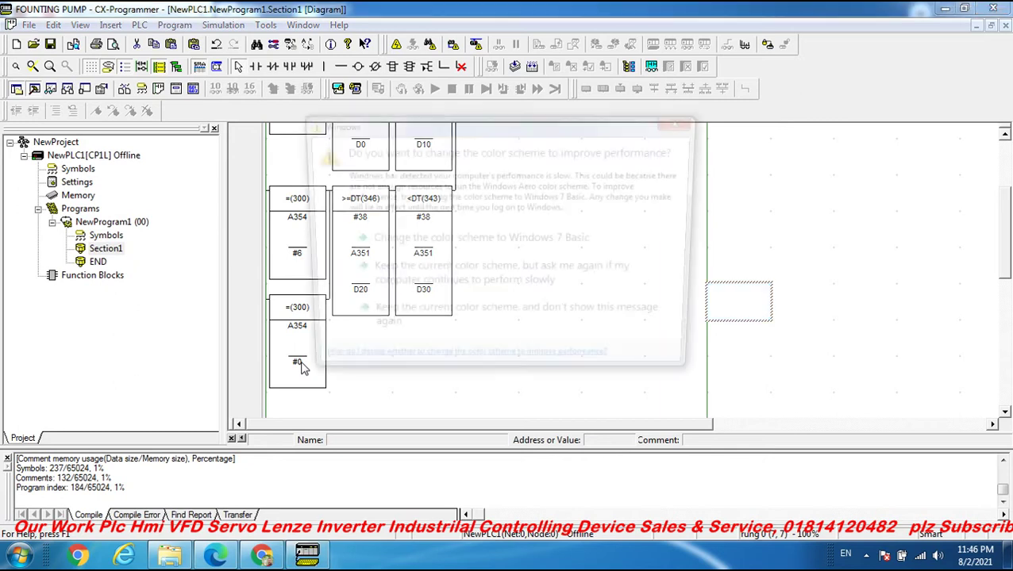
{"action": "left_click", "coordinate": [675, 278]}
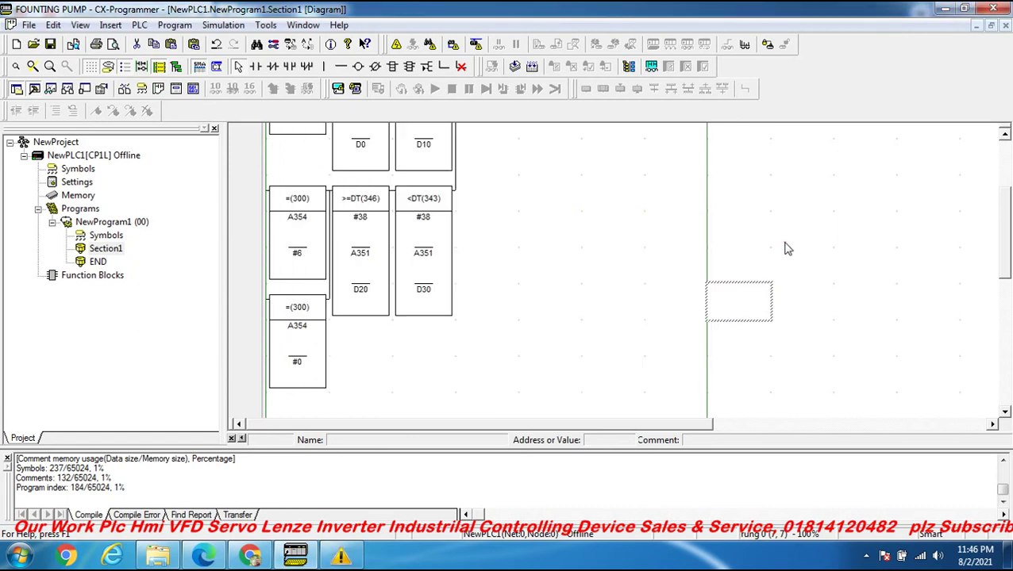
{"action": "left_click", "coordinate": [783, 241]}
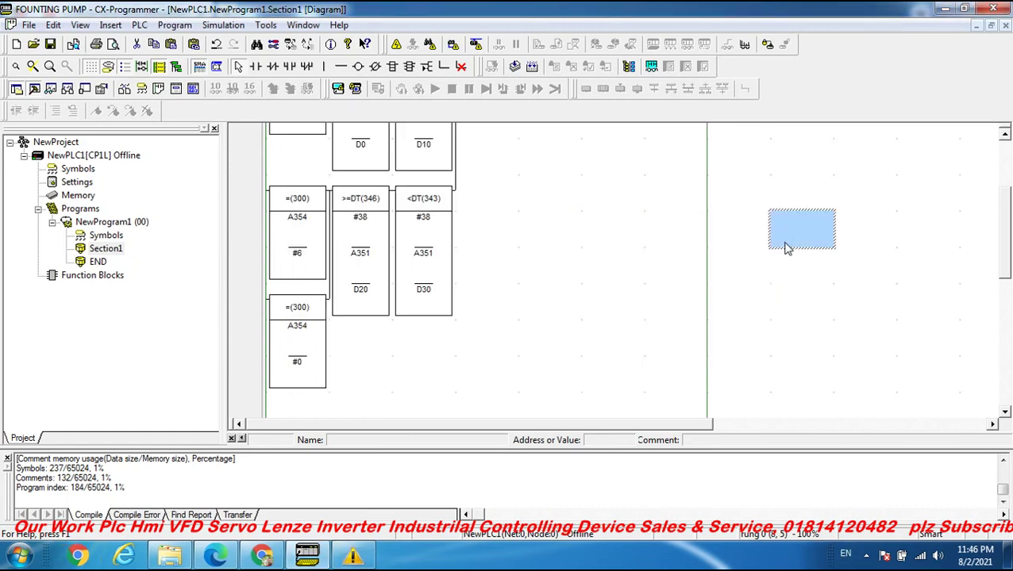
{"action": "left_click", "coordinate": [1004, 136]}
{"action": "left_click", "coordinate": [1004, 136]}
{"action": "left_click", "coordinate": [1004, 137]}
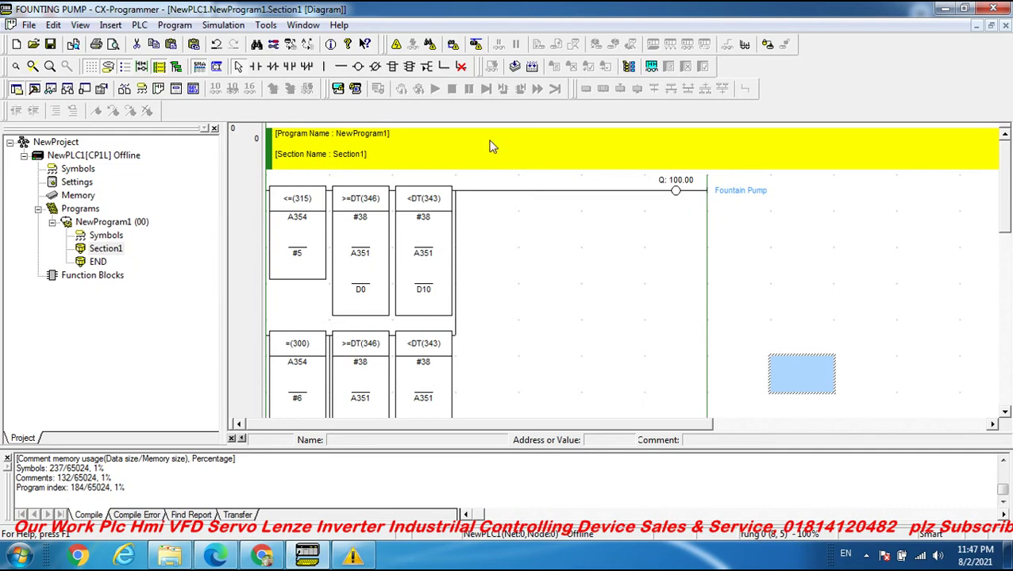
Compile the ladder program, getting 0 errors and 0 warnings
{"action": "left_click", "coordinate": [191, 26]}
{"action": "left_click", "coordinate": [191, 41]}
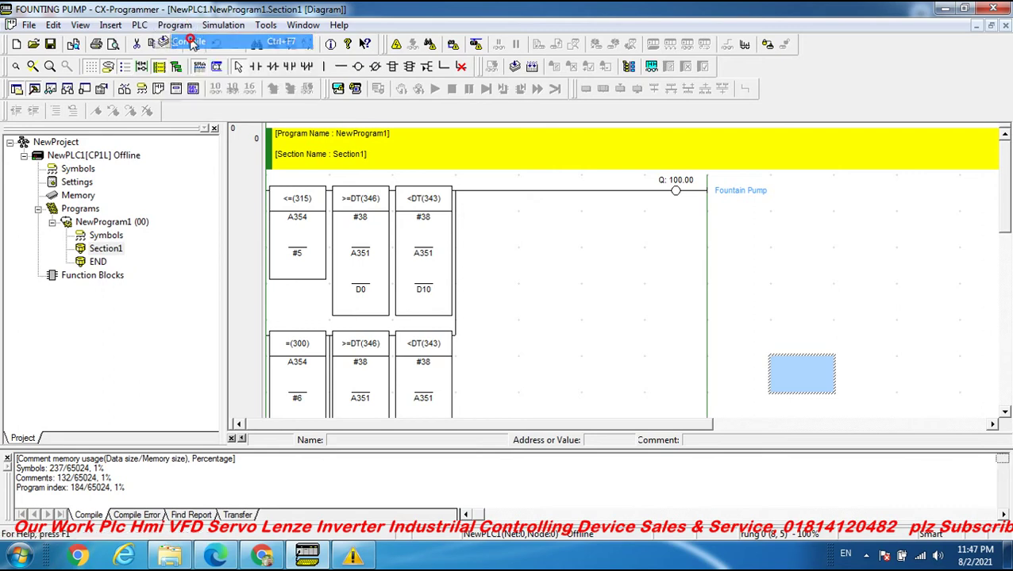
{"action": "left_click", "coordinate": [140, 25]}
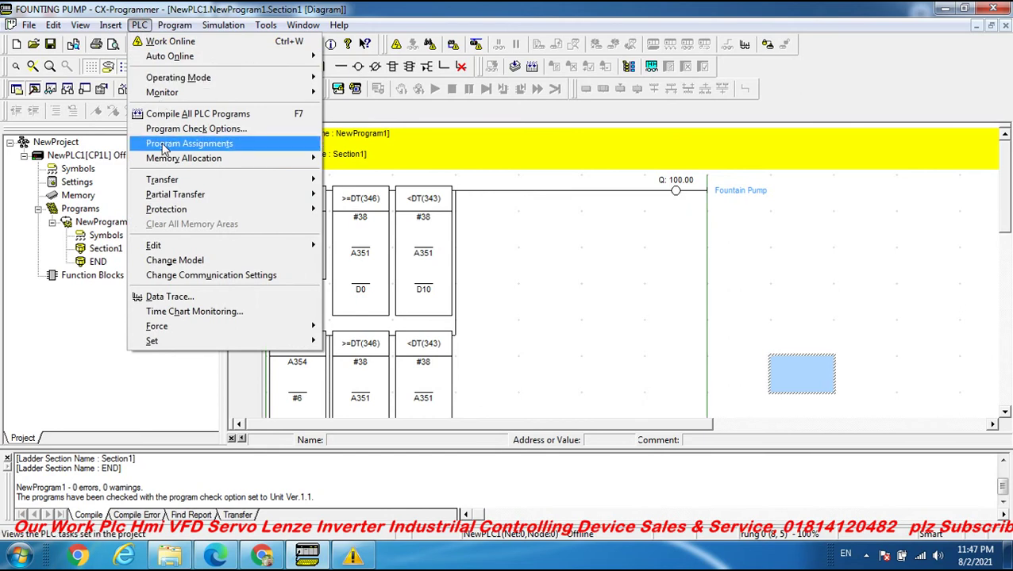
{"action": "mouse_move", "coordinate": [162, 179]}
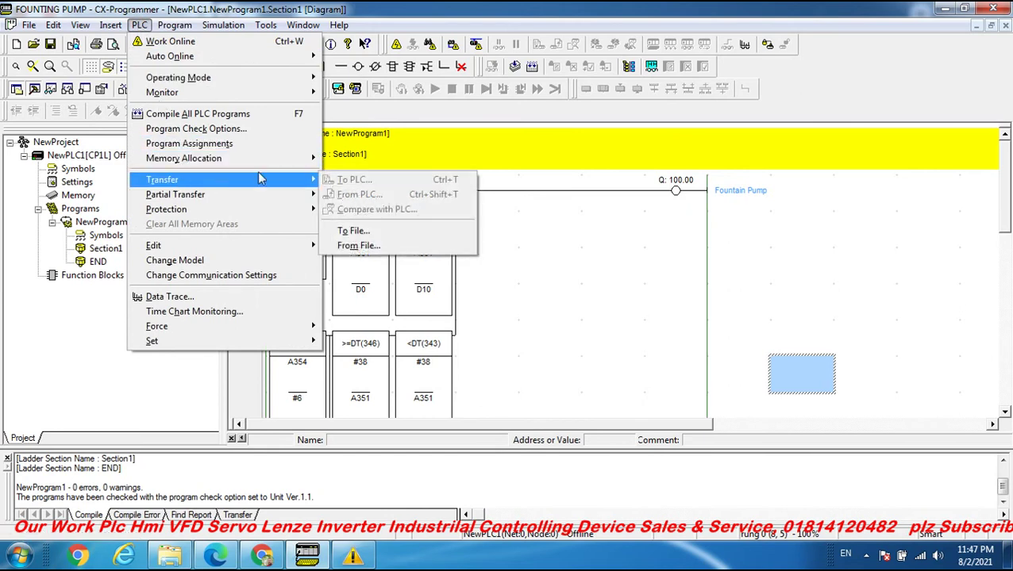
Go online with the CP1L PLC in Monitor mode, confirming the connection prompt
{"action": "left_click", "coordinate": [509, 198]}
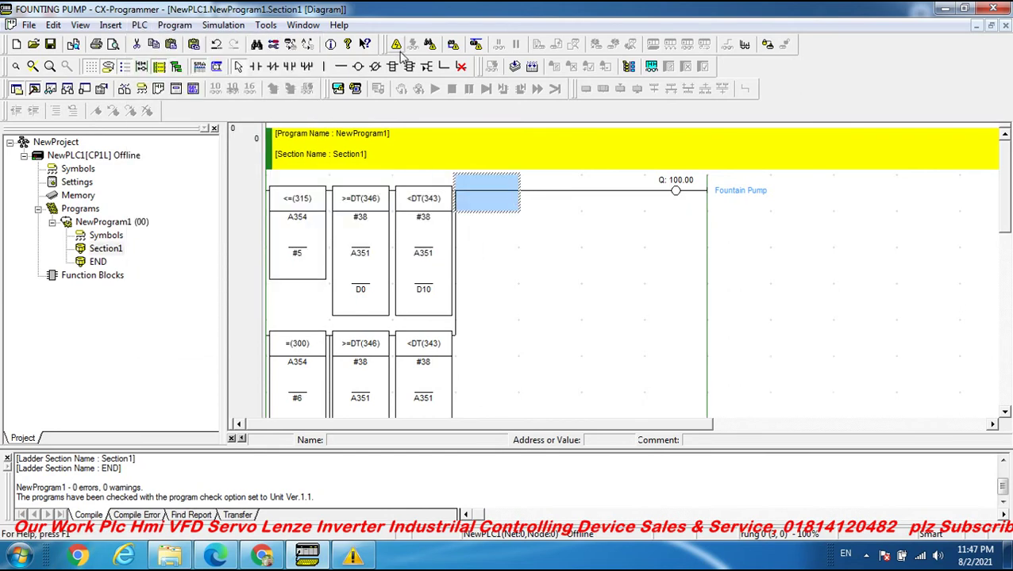
{"action": "left_click", "coordinate": [396, 46]}
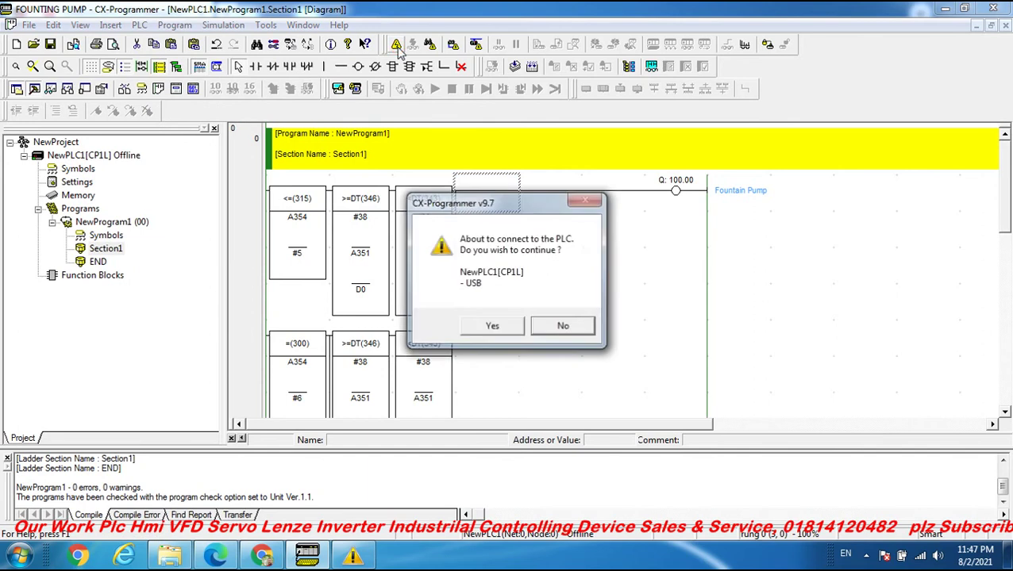
{"action": "left_click", "coordinate": [492, 327]}
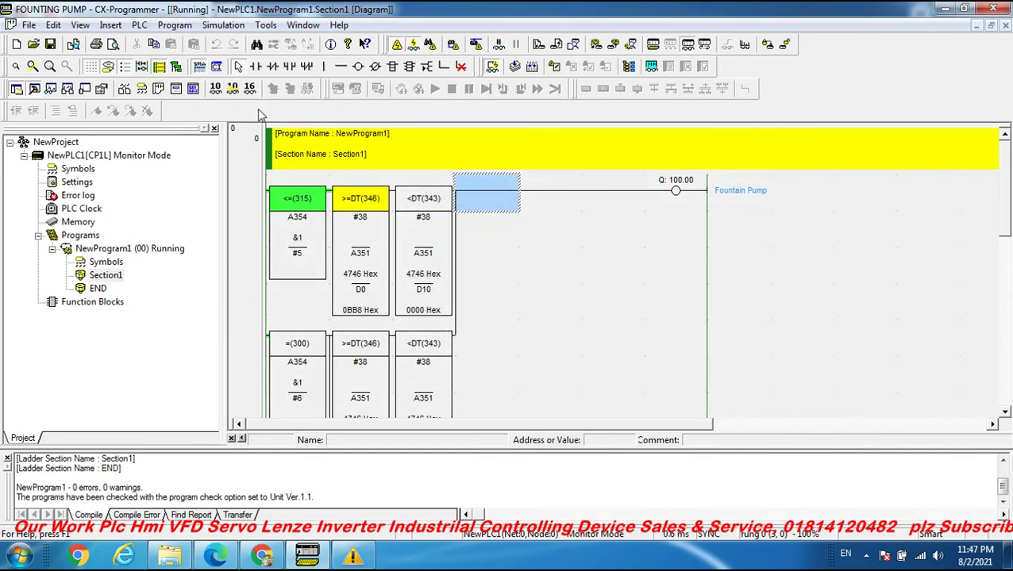
{"action": "left_click", "coordinate": [139, 25]}
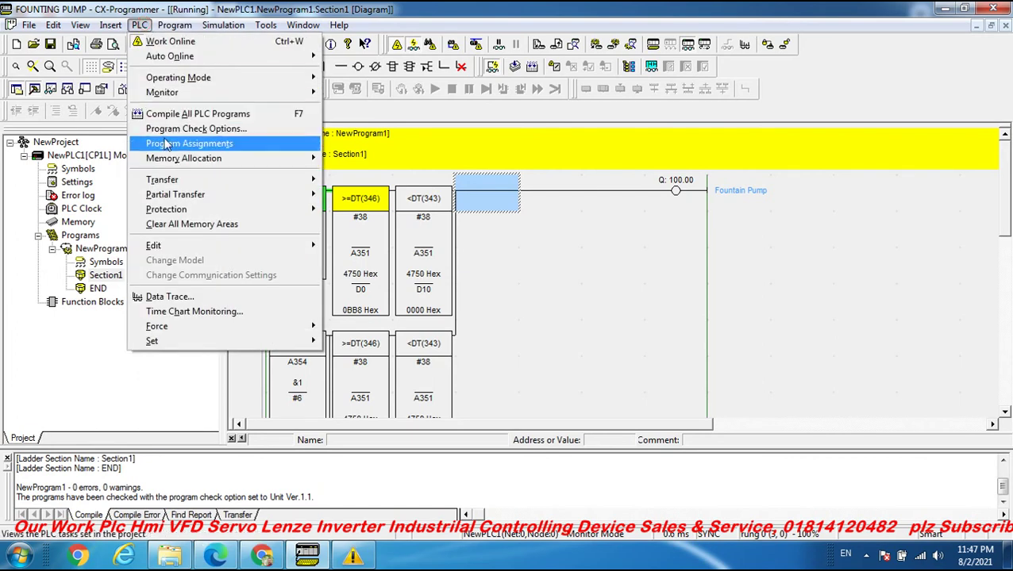
{"action": "mouse_move", "coordinate": [163, 180]}
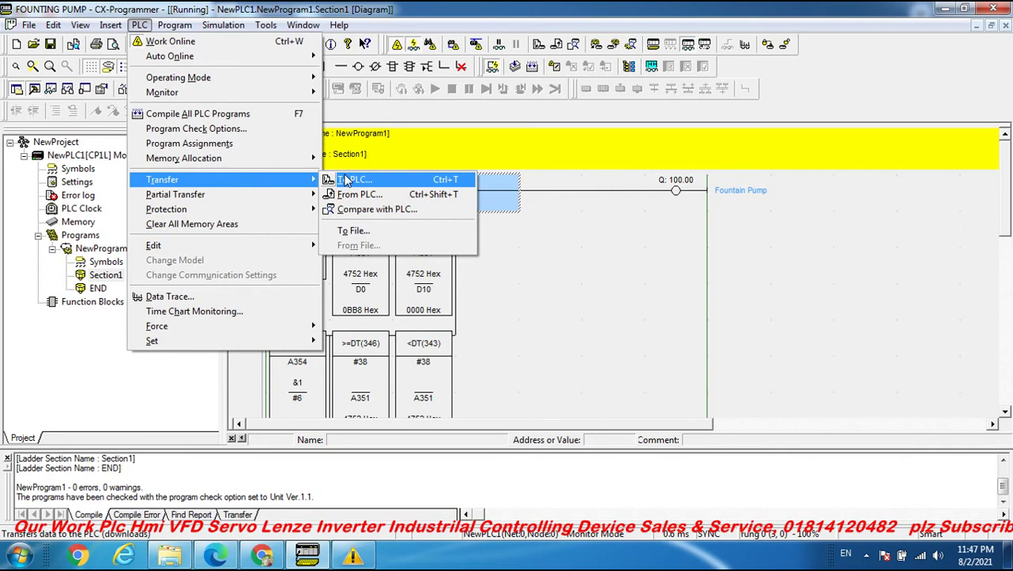
Transfer All to the PLC, confirming each prompt including the switch to program mode
{"action": "left_click", "coordinate": [349, 180]}
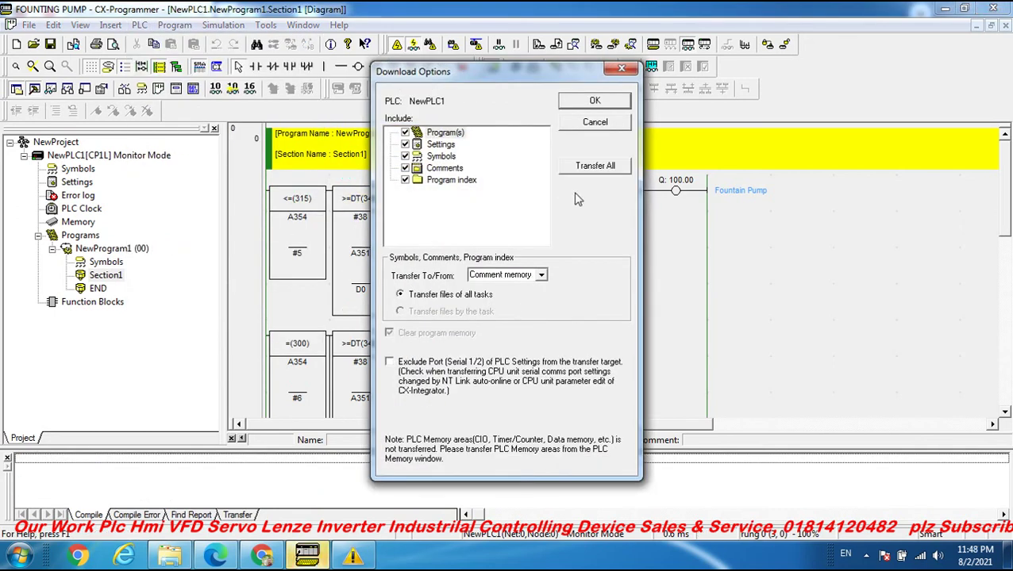
{"action": "left_click", "coordinate": [597, 168]}
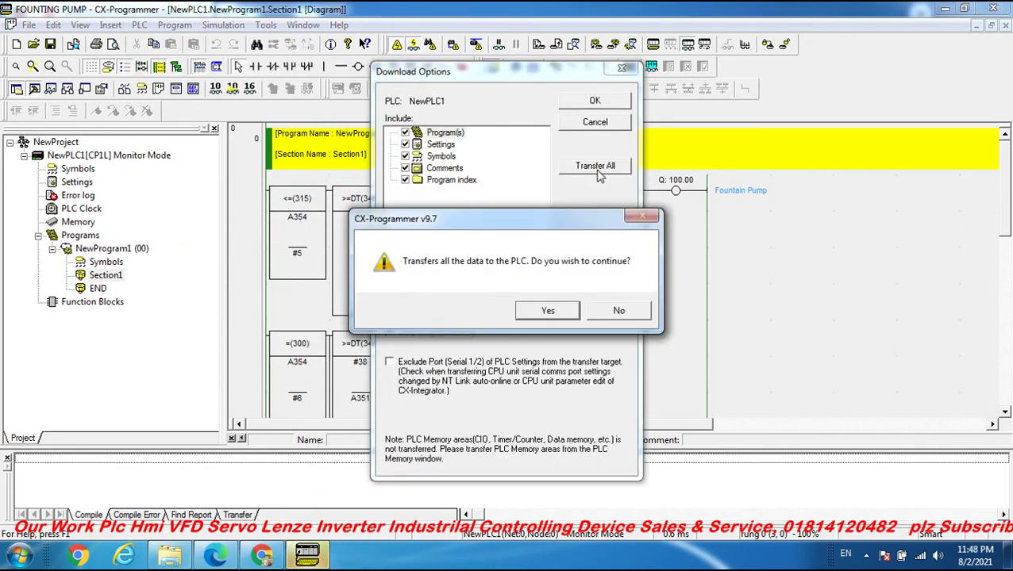
{"action": "left_click", "coordinate": [549, 311]}
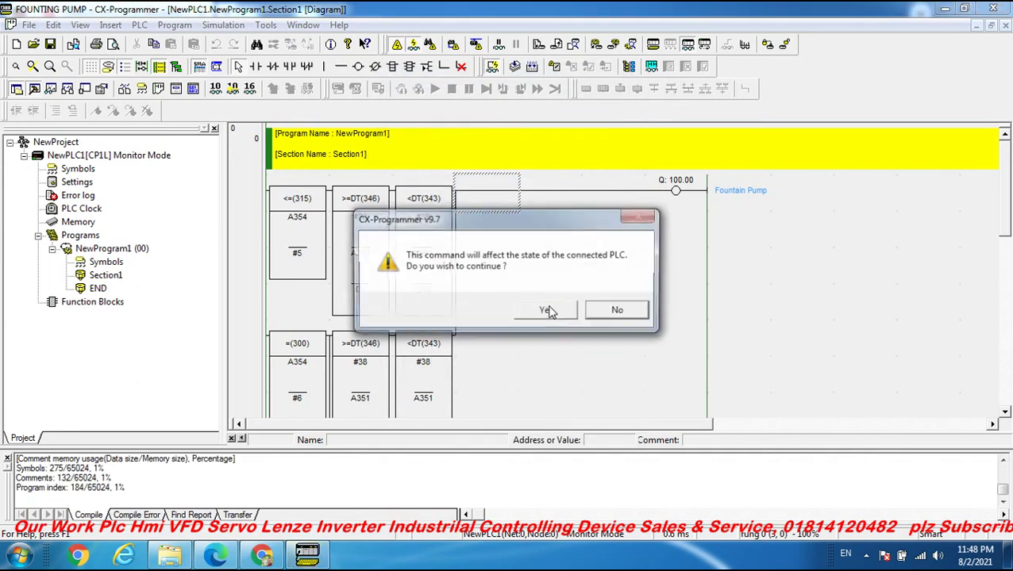
{"action": "left_click", "coordinate": [551, 309]}
{"action": "left_click", "coordinate": [551, 309]}
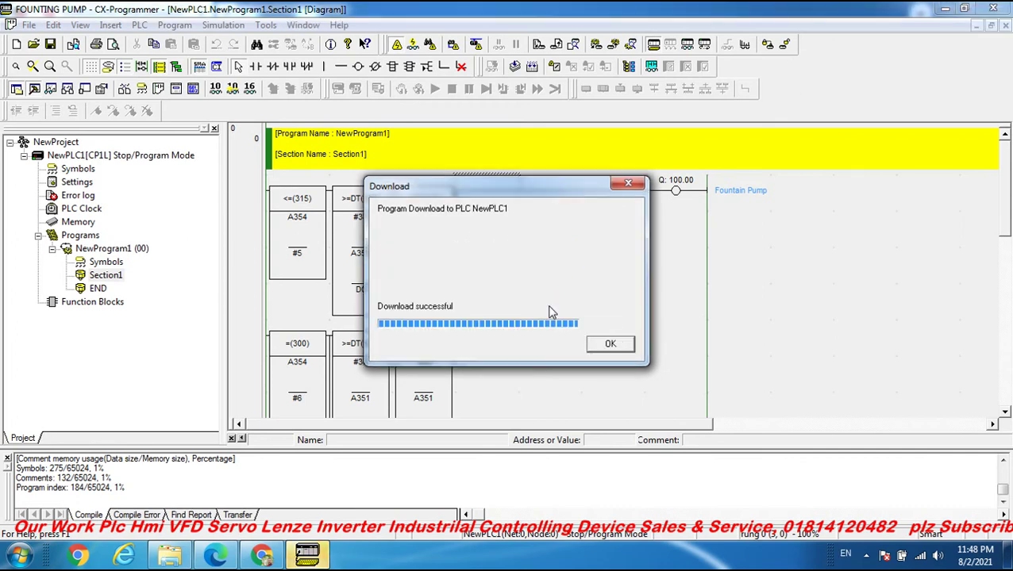
Acknowledge the successful download, return the PLC to Monitor mode, and view the lower rungs
{"action": "left_click", "coordinate": [600, 343]}
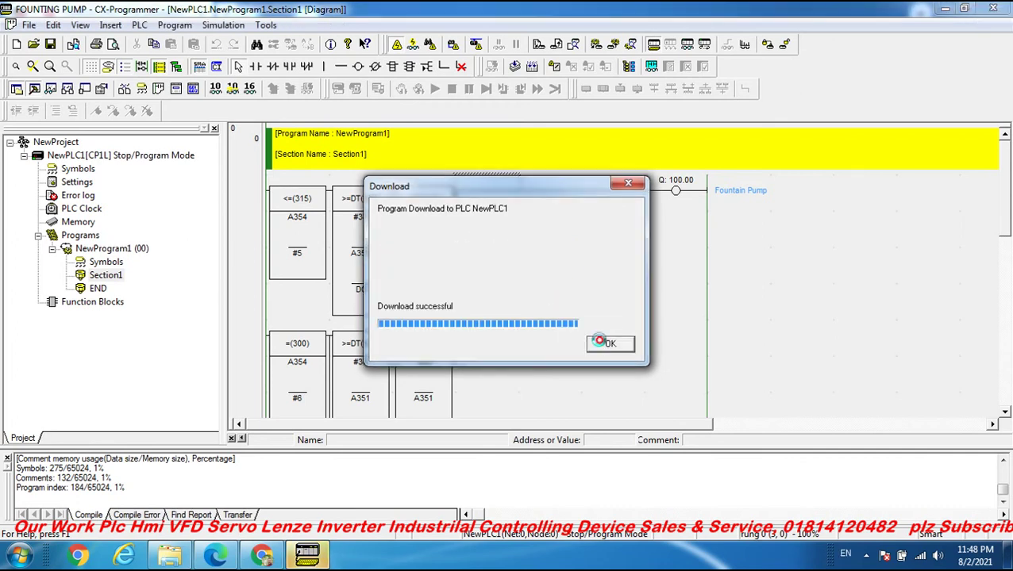
{"action": "left_click", "coordinate": [565, 311]}
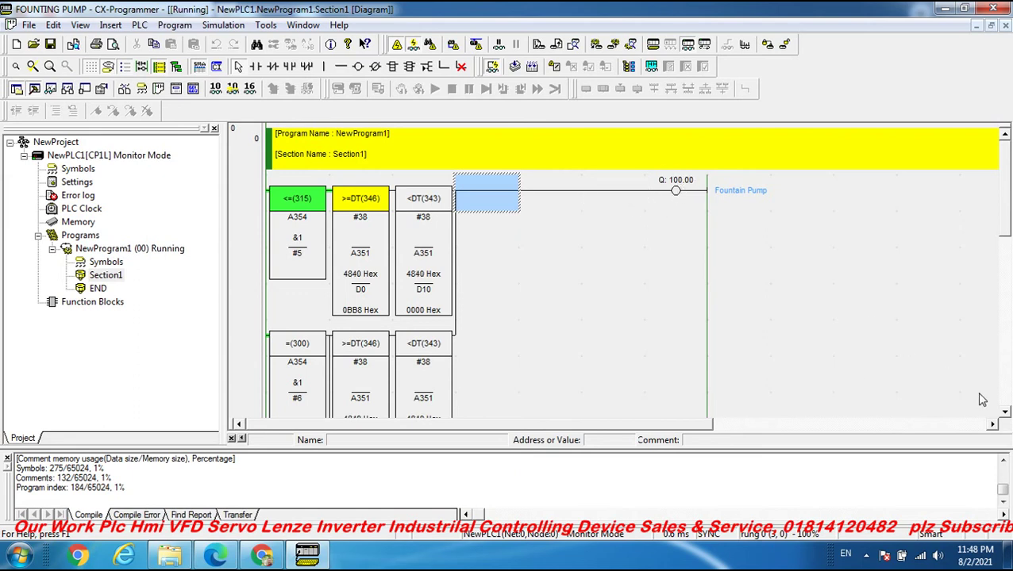
{"action": "left_click", "coordinate": [1004, 413]}
{"action": "left_click", "coordinate": [1004, 413]}
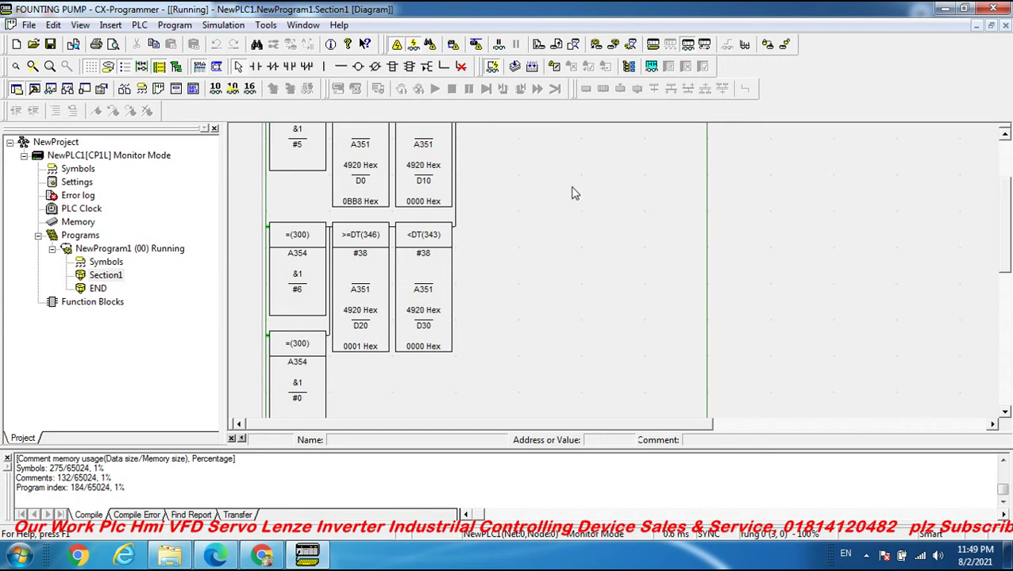
Scroll to the top rung and set A354's present value to 5 in Set New Value
{"action": "left_click", "coordinate": [1005, 136]}
{"action": "left_click", "coordinate": [1005, 137]}
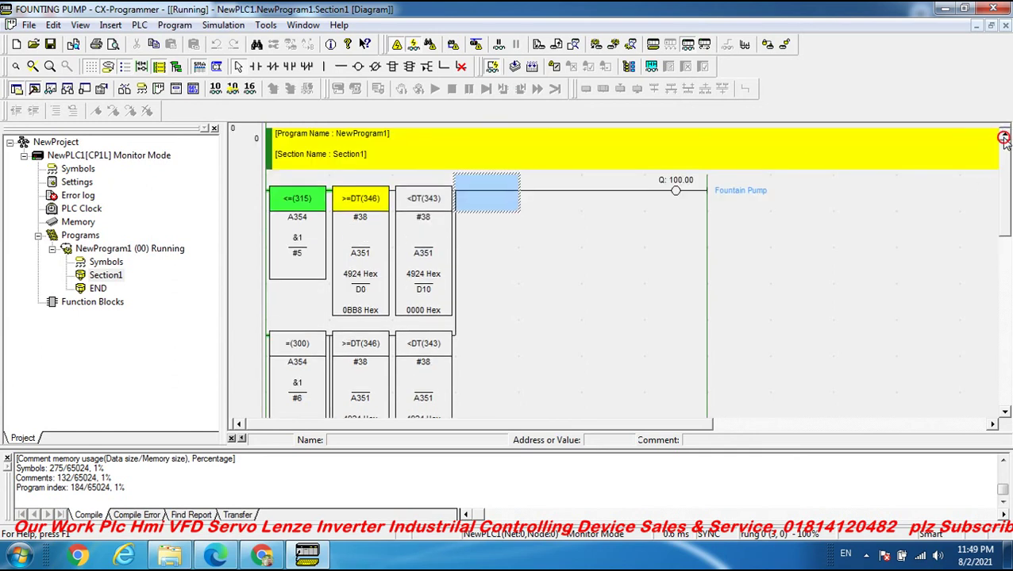
{"action": "double_click", "coordinate": [302, 238]}
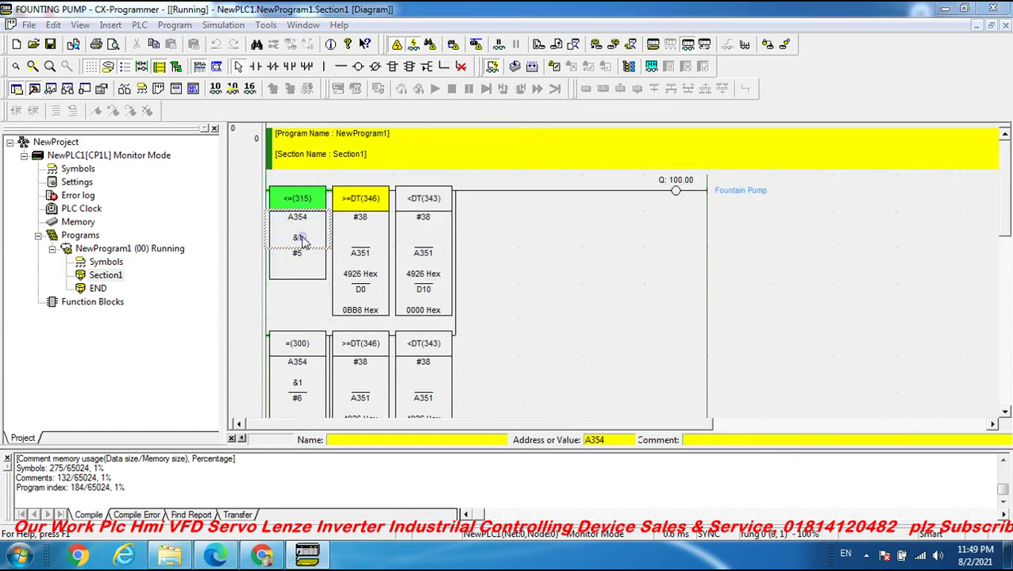
{"action": "left_click", "coordinate": [453, 288]}
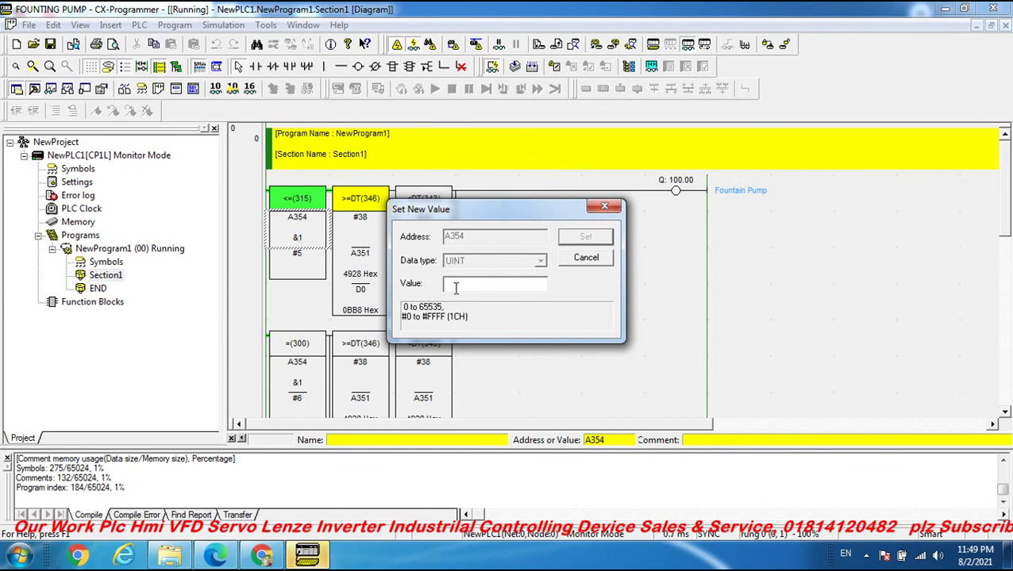
{"action": "left_click", "coordinate": [455, 287]}
{"action": "type", "text": "5"}
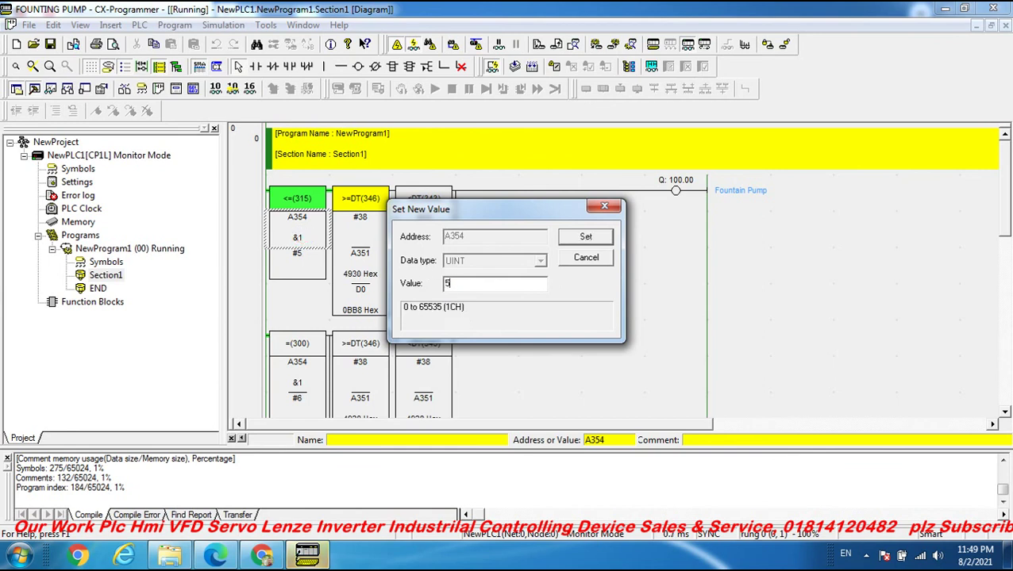
{"action": "left_click", "coordinate": [585, 237]}
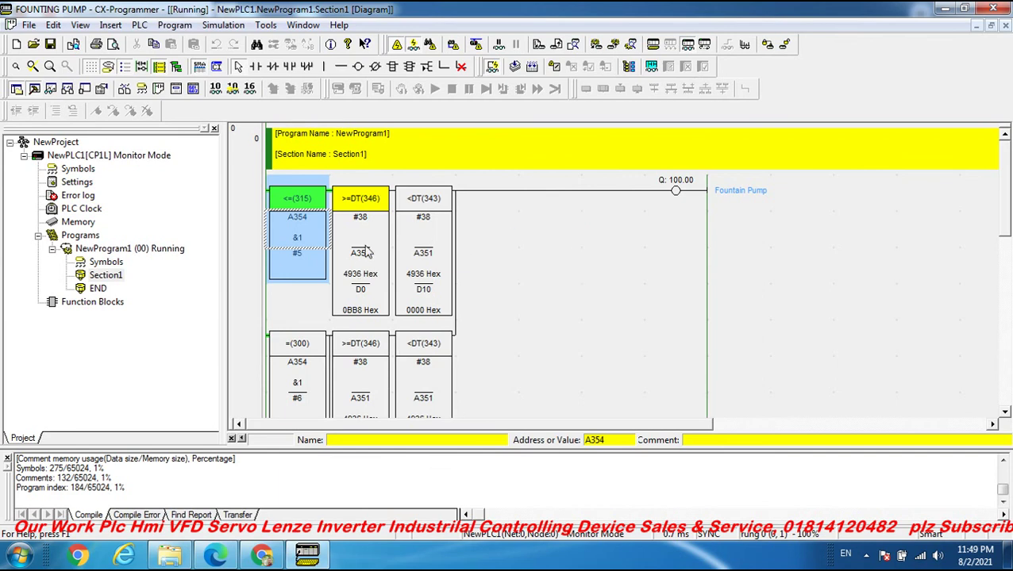
Re-enter 5 for A354 from its #5 comparison operand, then scroll down to the Saturday rung
{"action": "left_click", "coordinate": [301, 252]}
{"action": "double_click", "coordinate": [293, 238]}
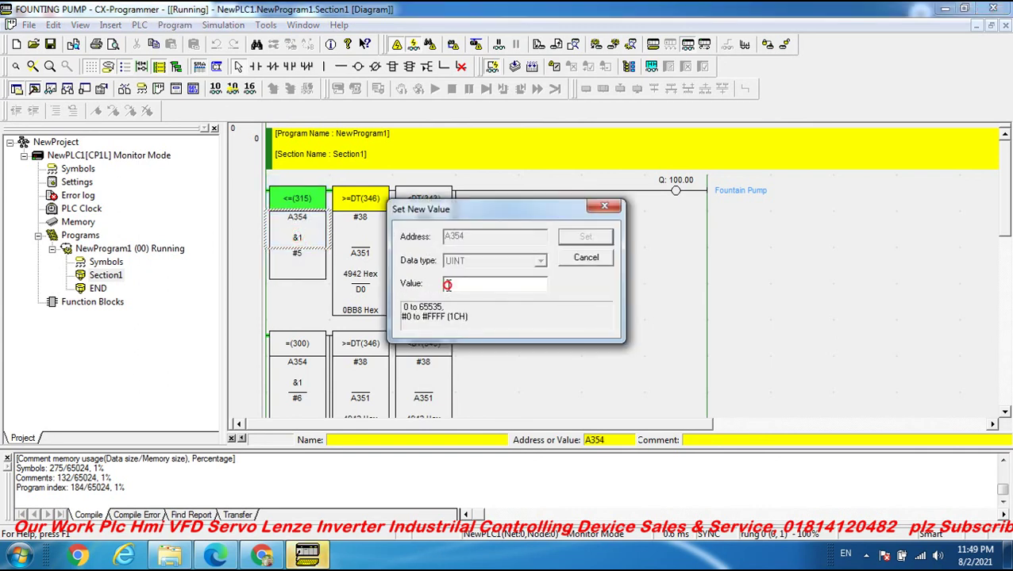
{"action": "type", "text": "5"}
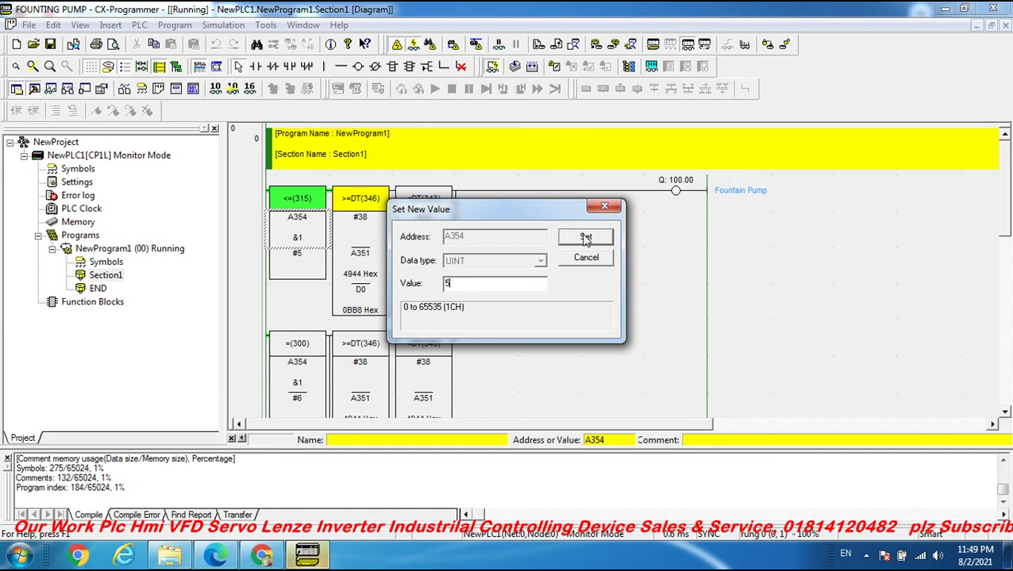
{"action": "left_click", "coordinate": [583, 237]}
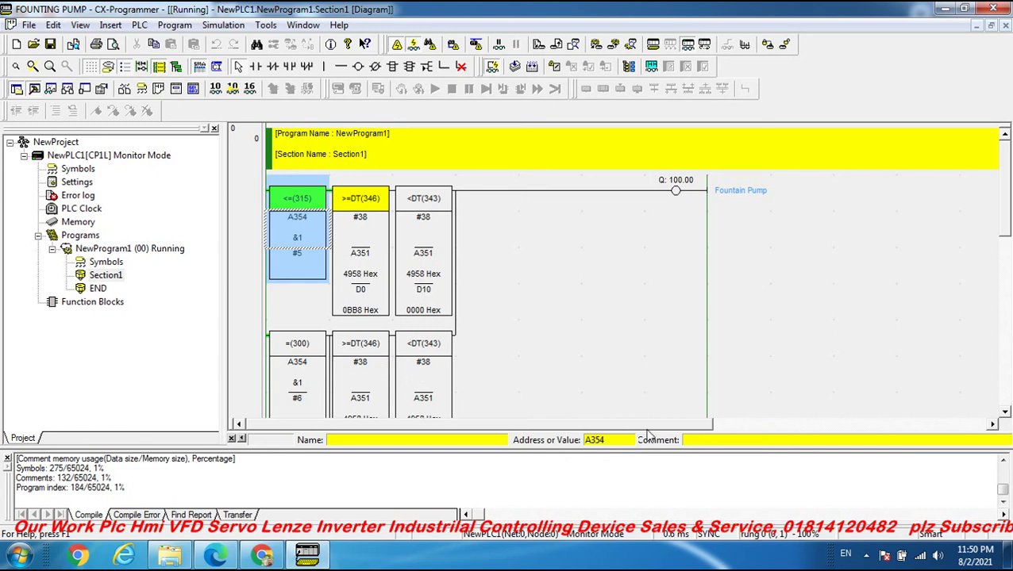
{"action": "left_click", "coordinate": [1002, 412]}
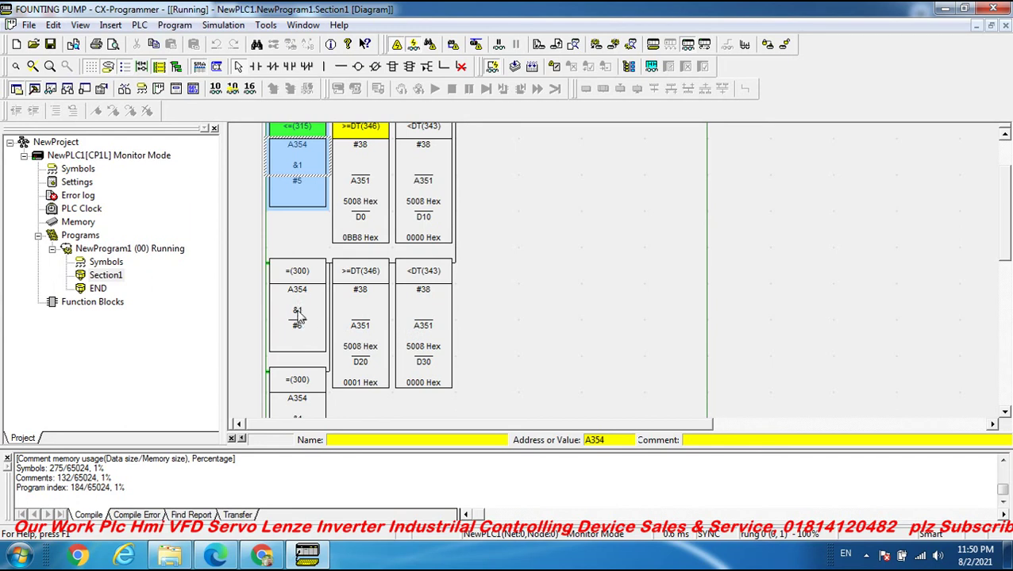
Write 06 to A354 from the =(300) block to test the Saturday comparison
{"action": "double_click", "coordinate": [297, 315]}
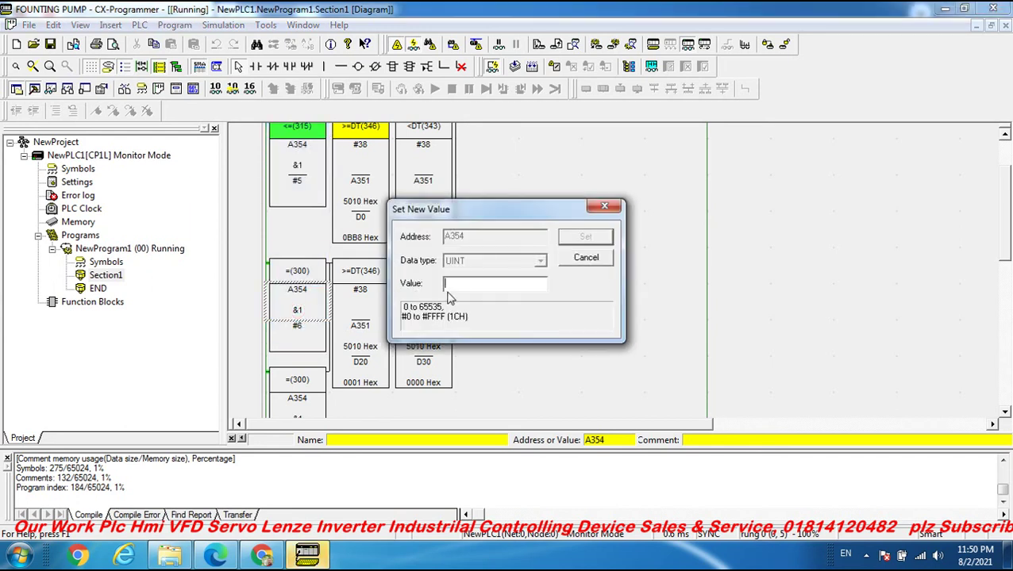
{"action": "left_click", "coordinate": [448, 284]}
{"action": "type", "text": "06"}
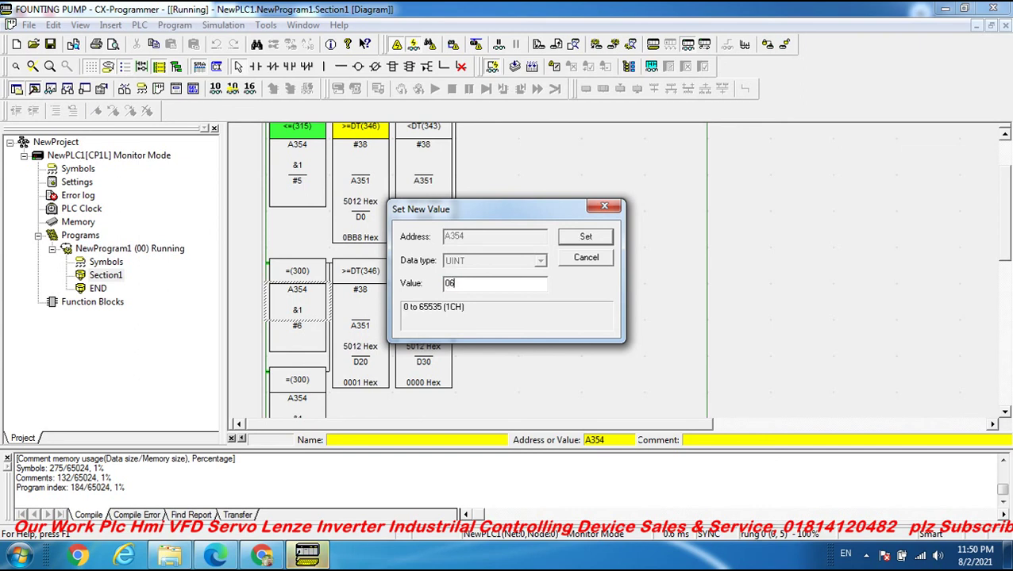
{"action": "key", "text": "Return"}
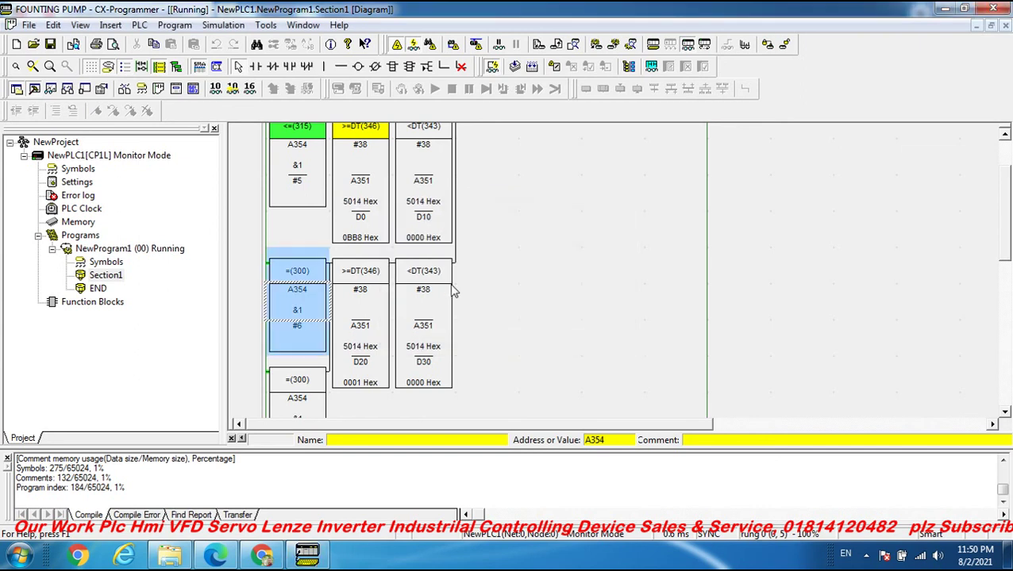
{"action": "left_click", "coordinate": [1003, 411]}
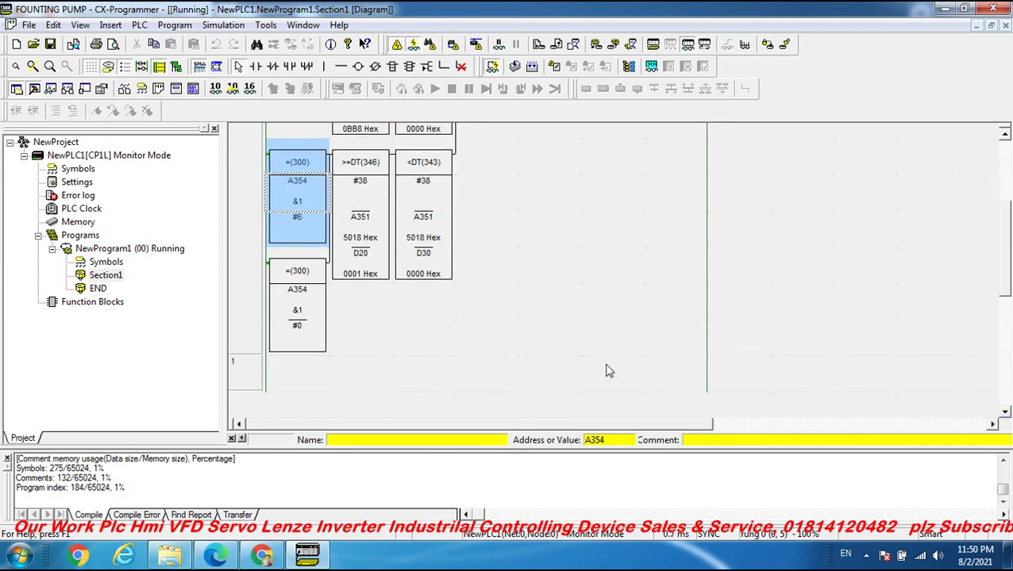
Write 0 to A354 from the lower Sunday =(300) block, then return to the top rung
{"action": "double_click", "coordinate": [303, 306]}
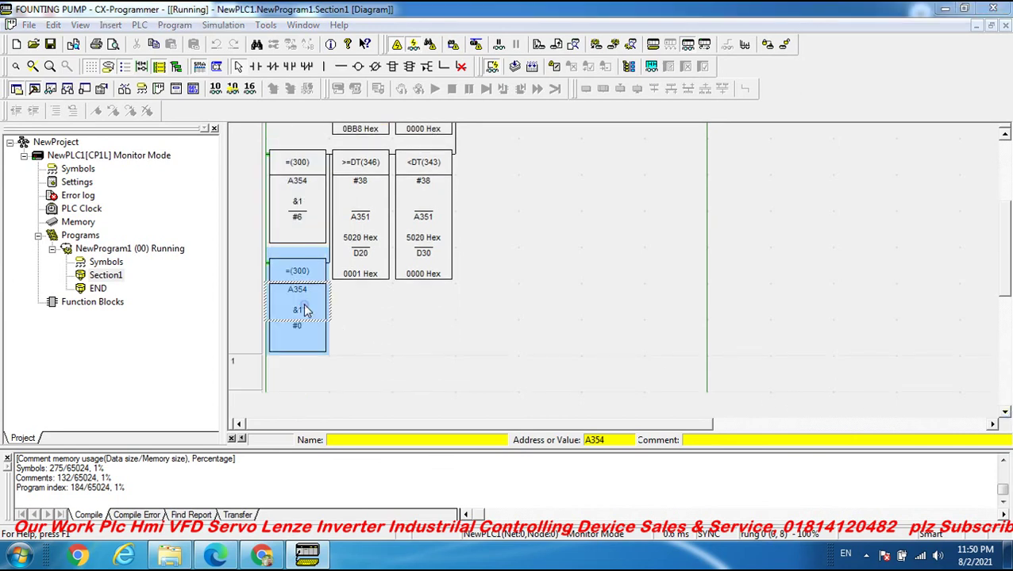
{"action": "left_click", "coordinate": [446, 285]}
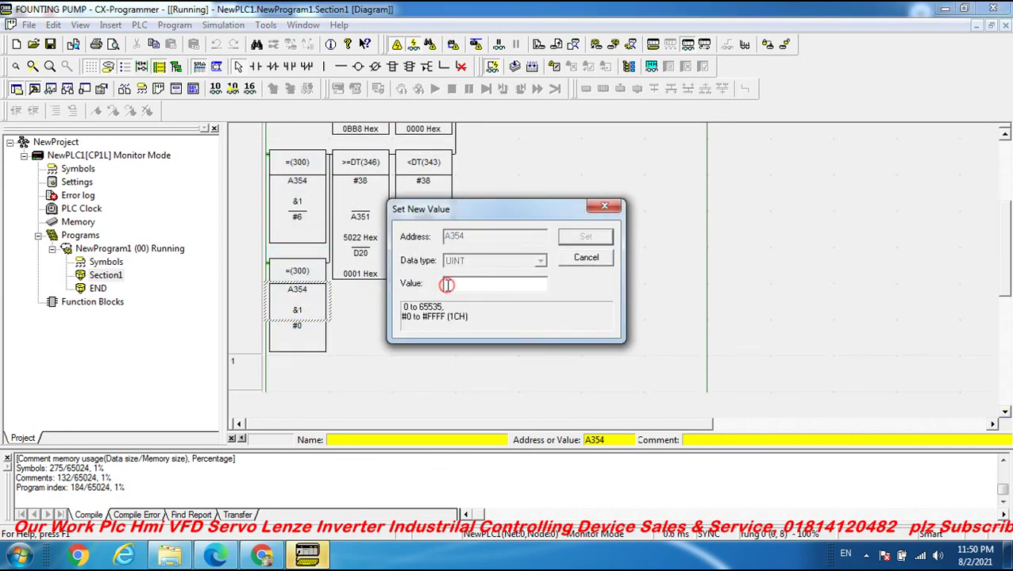
{"action": "type", "text": "0"}
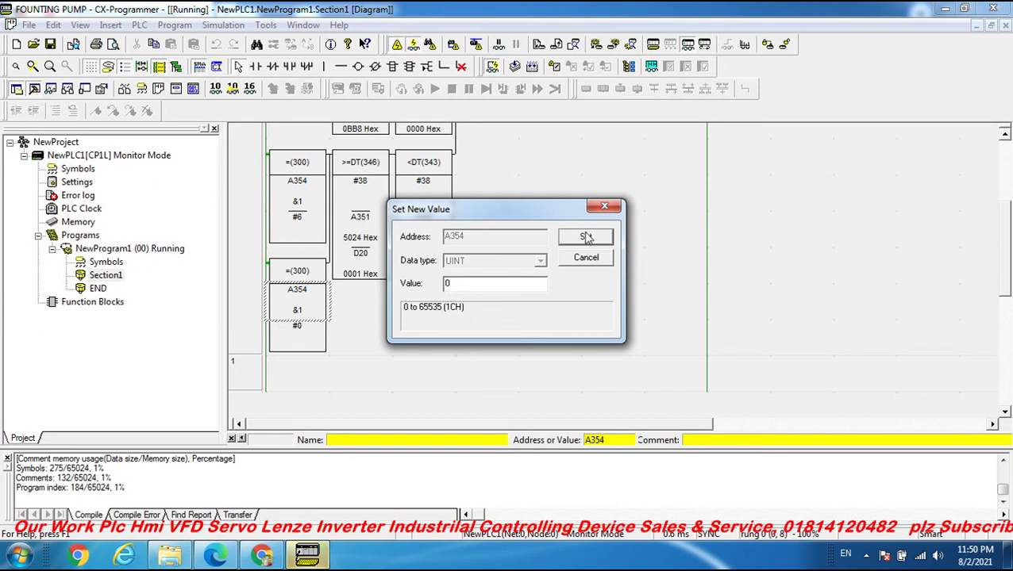
{"action": "left_click", "coordinate": [586, 237]}
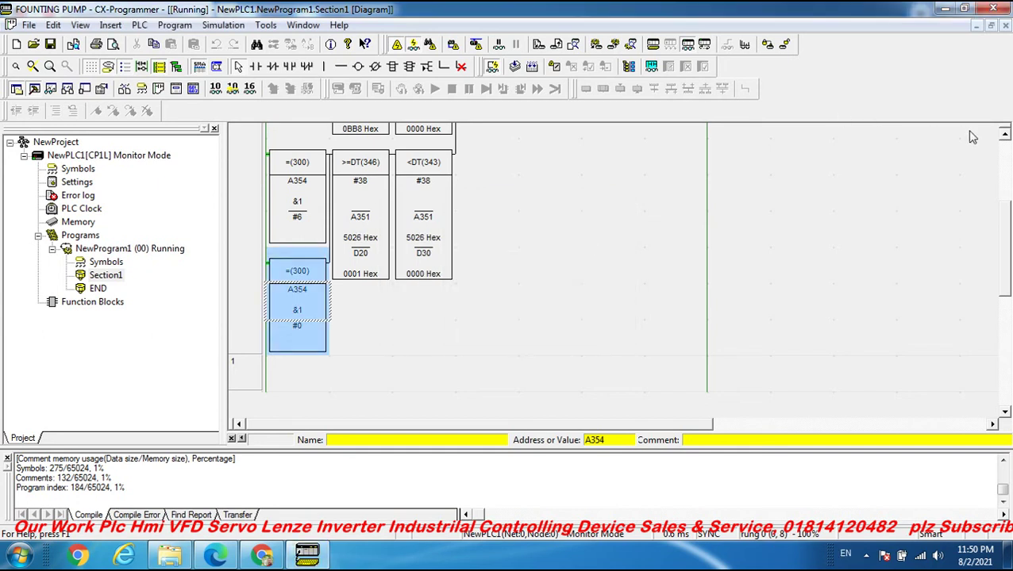
{"action": "left_click", "coordinate": [1004, 134]}
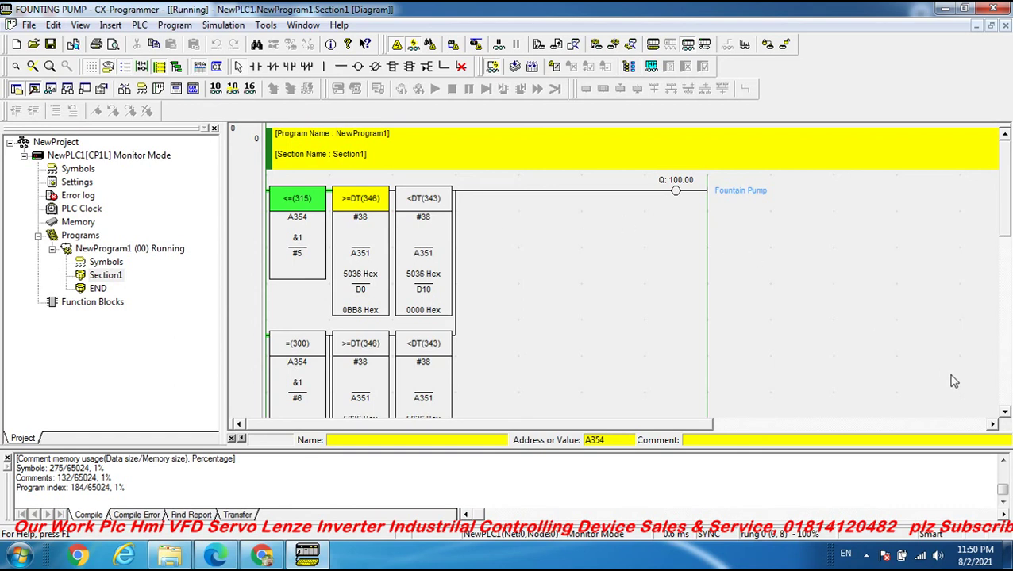
{"action": "left_click", "coordinate": [1003, 413]}
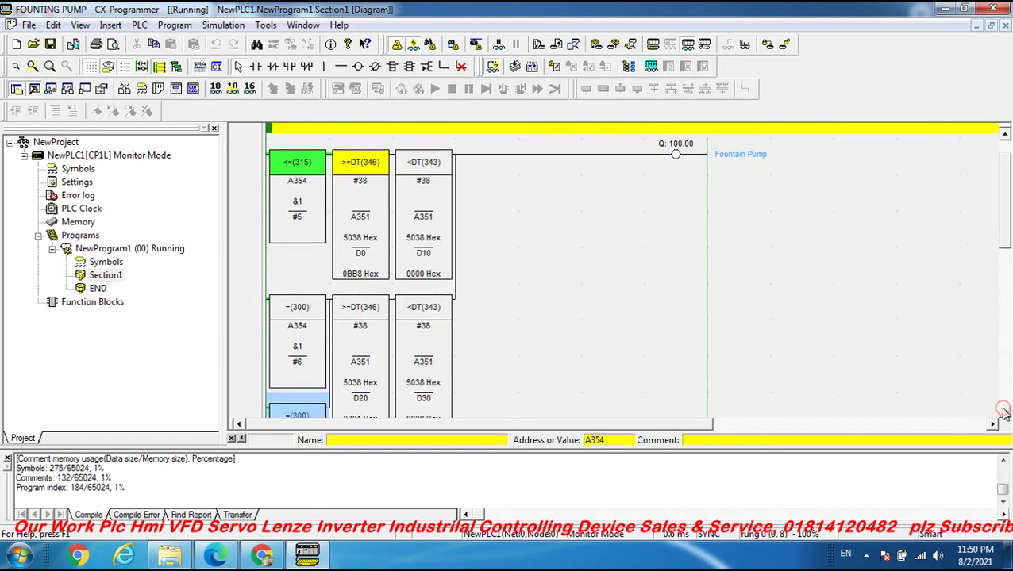
{"action": "left_click", "coordinate": [1004, 132]}
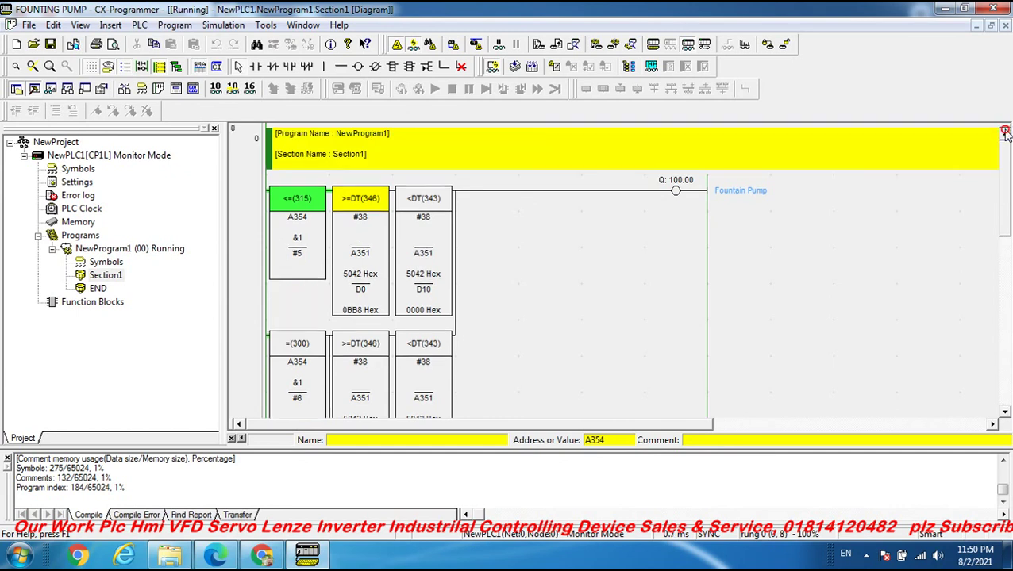